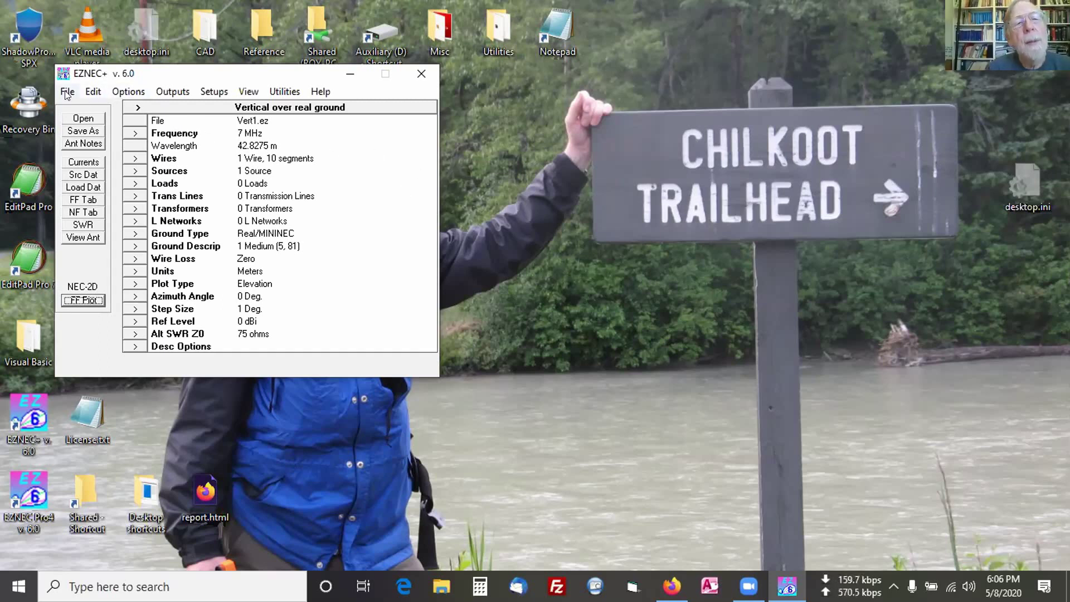
Step: Open the User Manual from Help, toggle Getting Started, then expand the Test Drive chapter
click(316, 93)
click(340, 114)
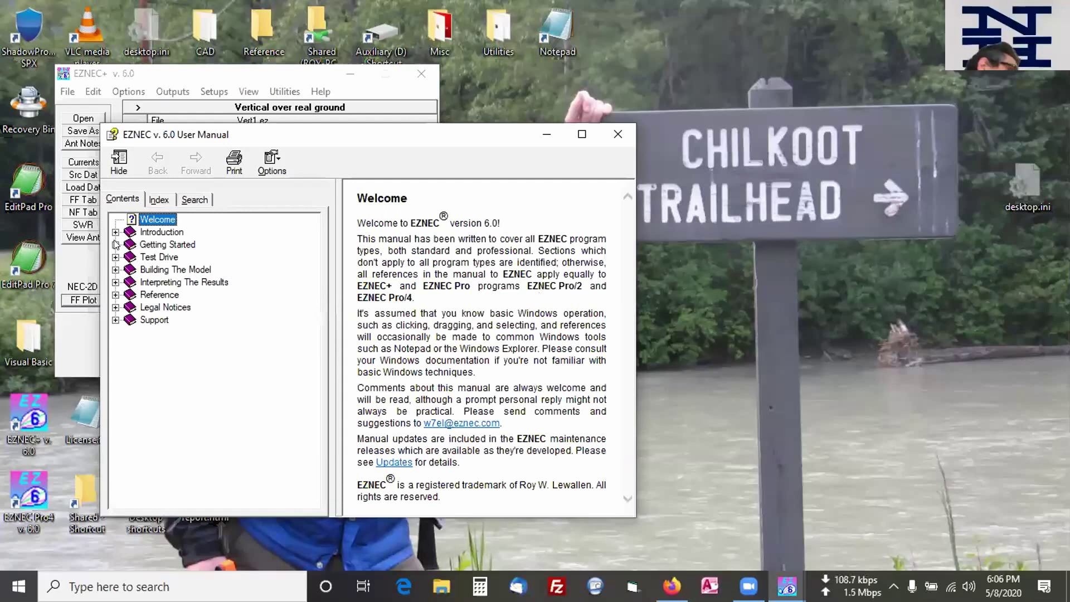
click(115, 244)
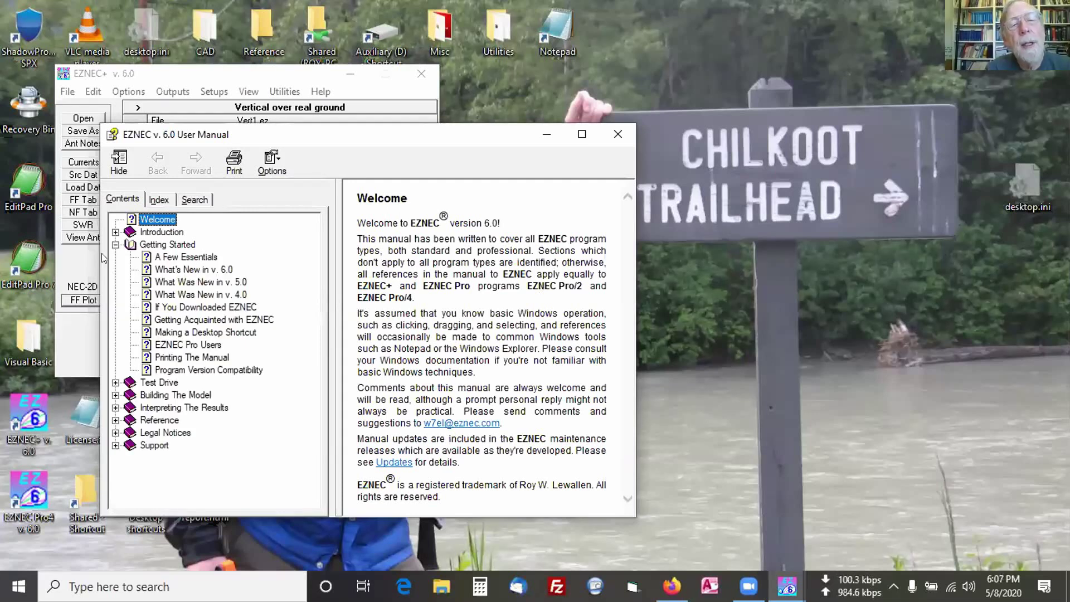
click(115, 244)
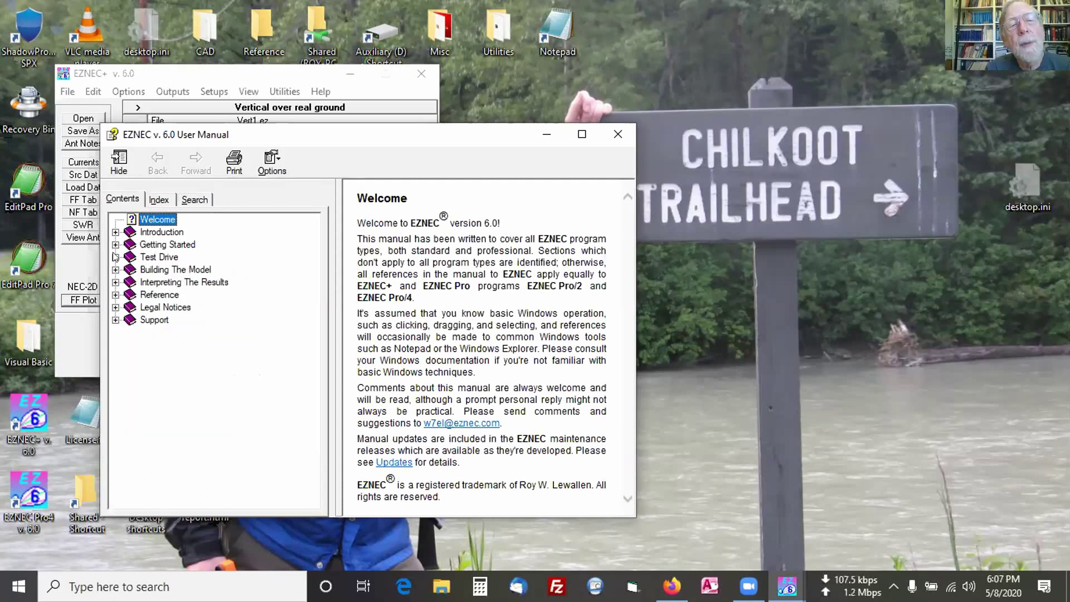
click(114, 257)
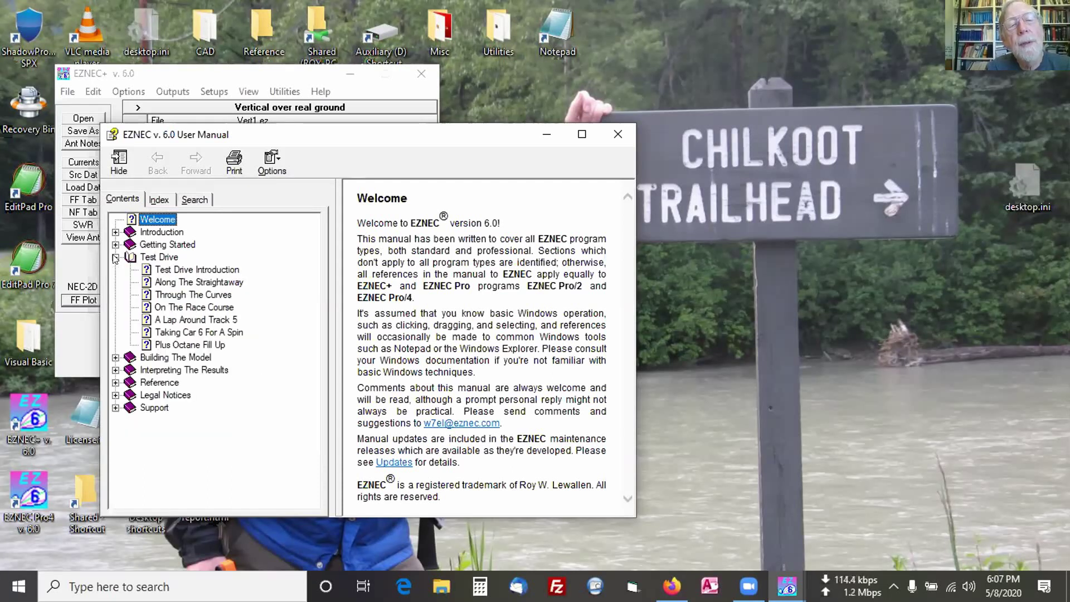
Step: Step through Test Drive Introduction, Along The Straightaway, Through The Curves and On The Race Course
click(184, 271)
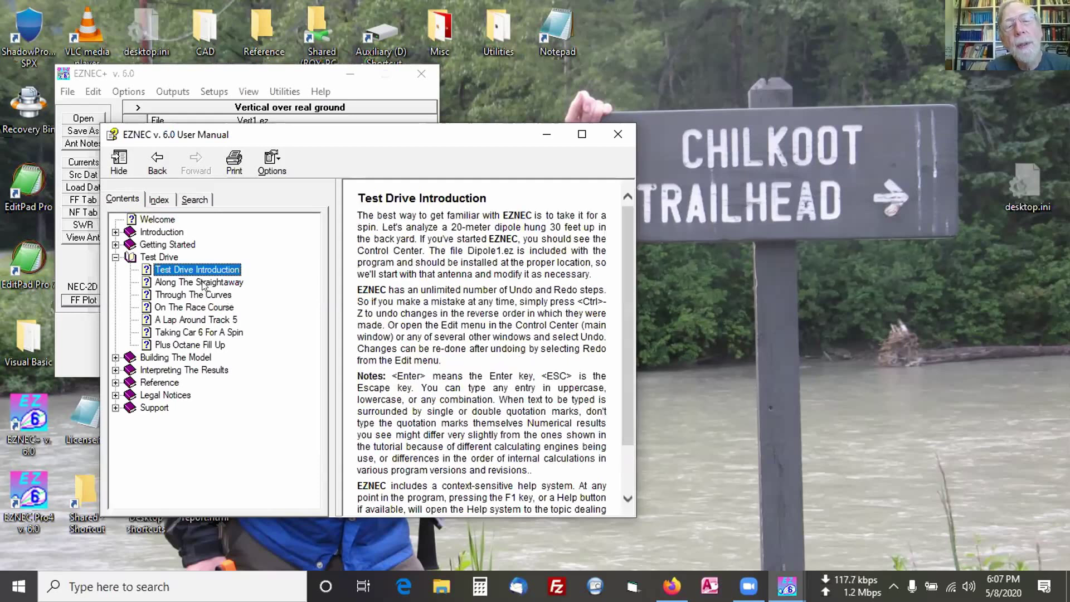
click(202, 285)
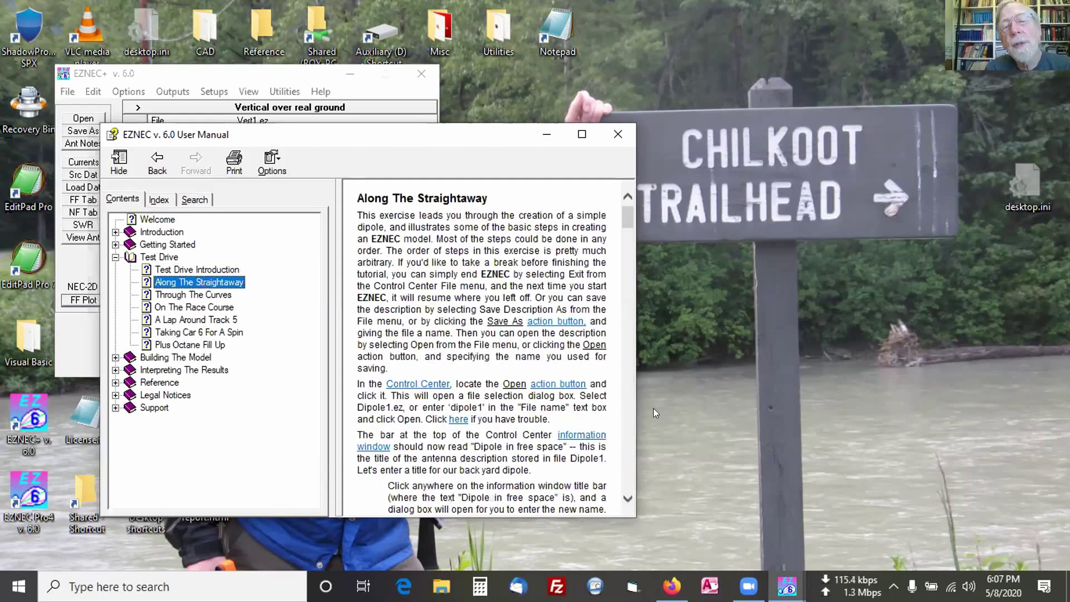
scroll(628, 453, down, 8)
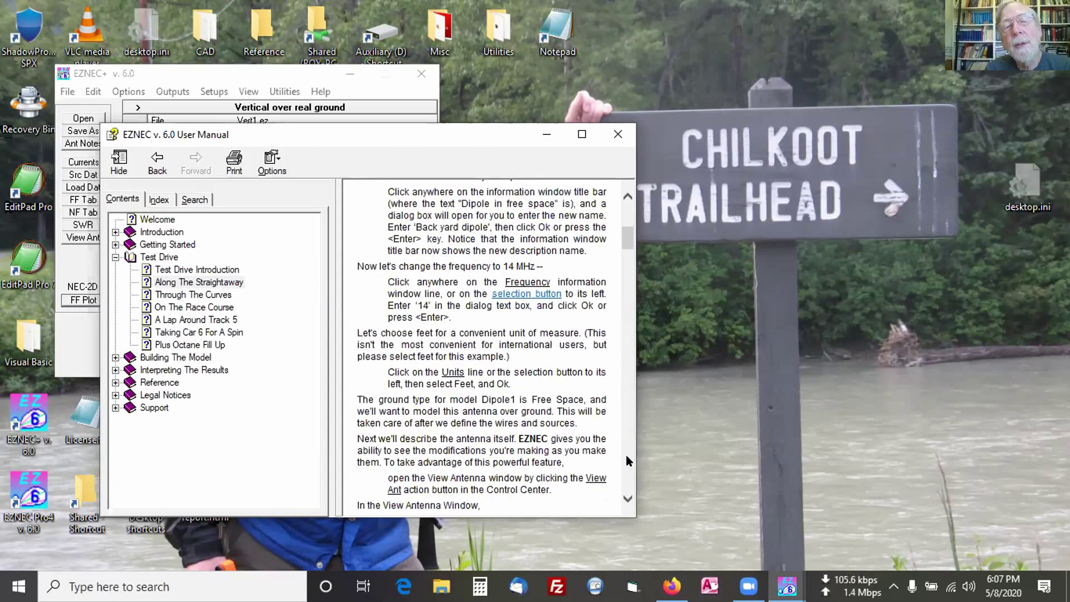
scroll(625, 457, down, 10)
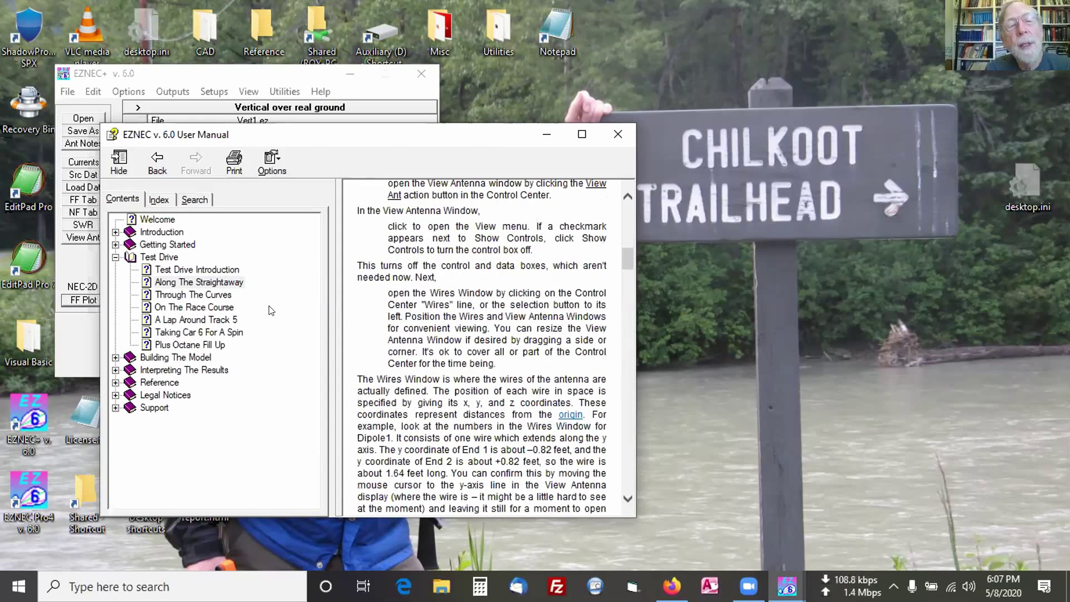
click(201, 294)
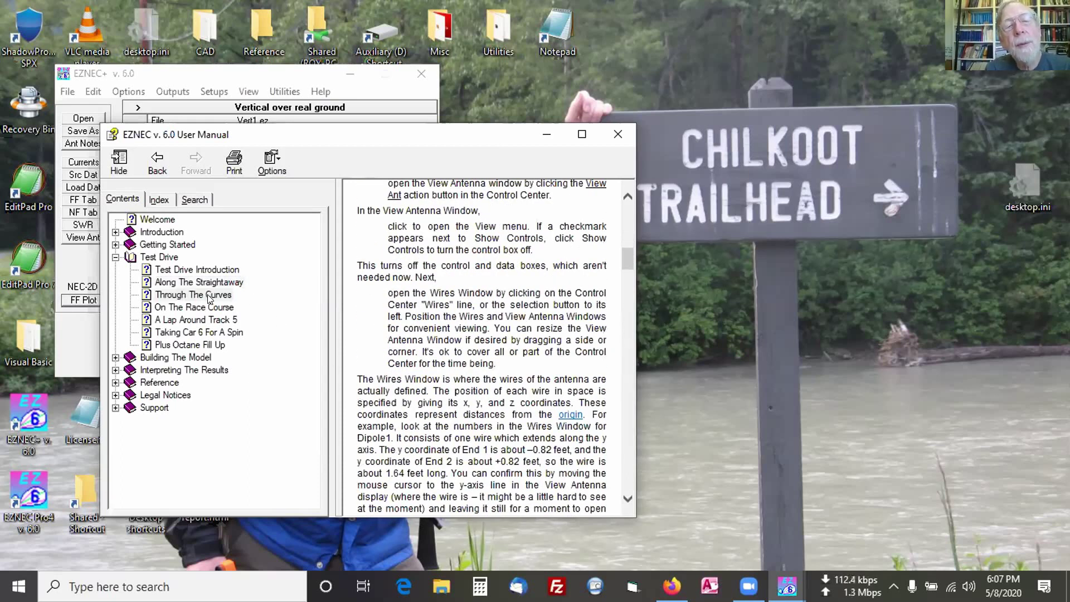
click(628, 471)
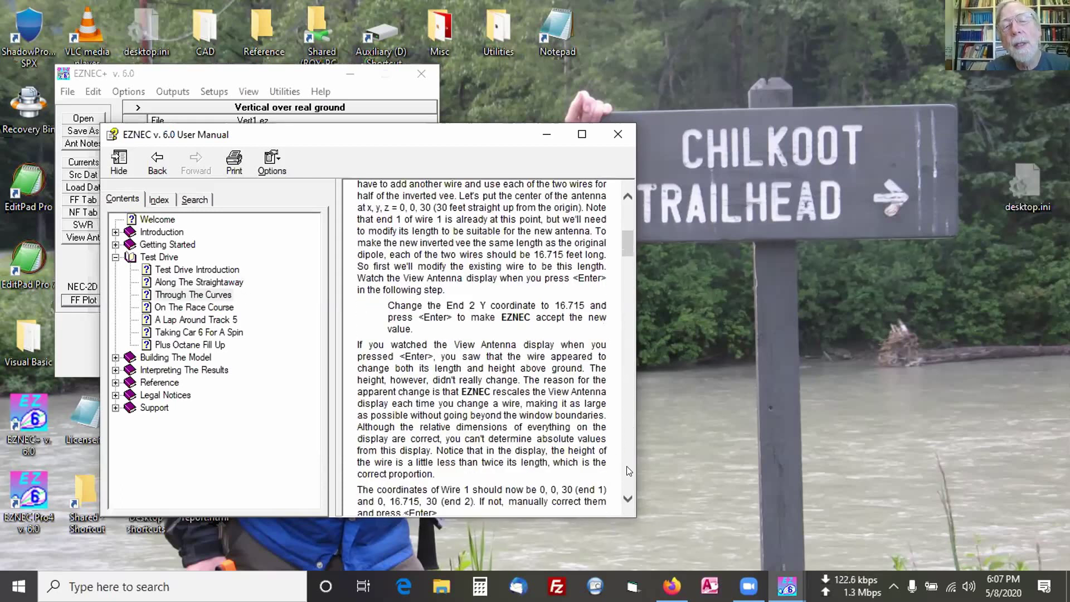
click(205, 310)
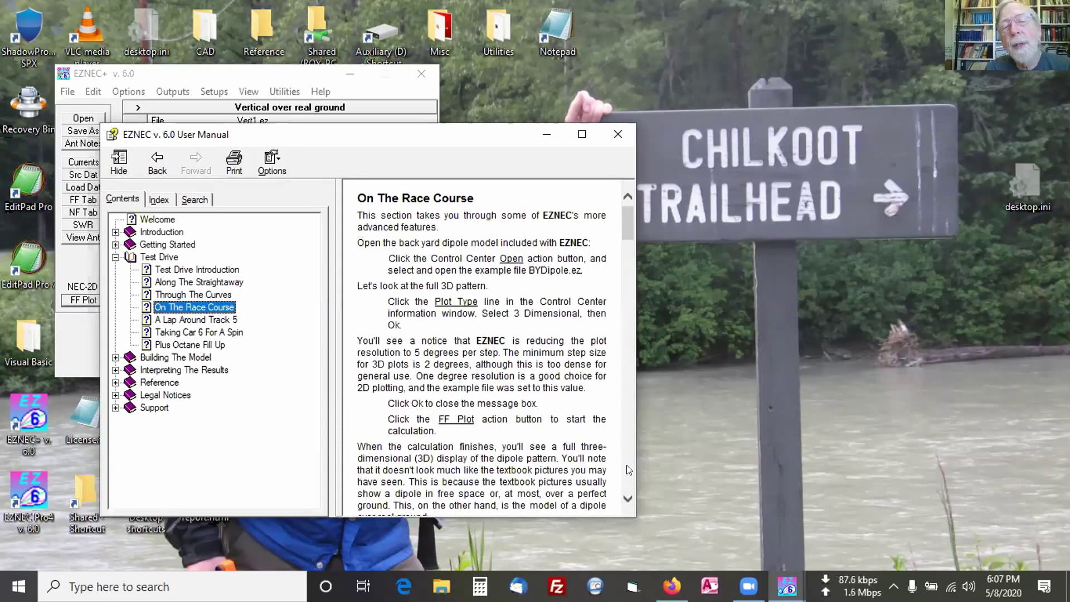
scroll(626, 465, down, 5)
scroll(627, 468, down, 5)
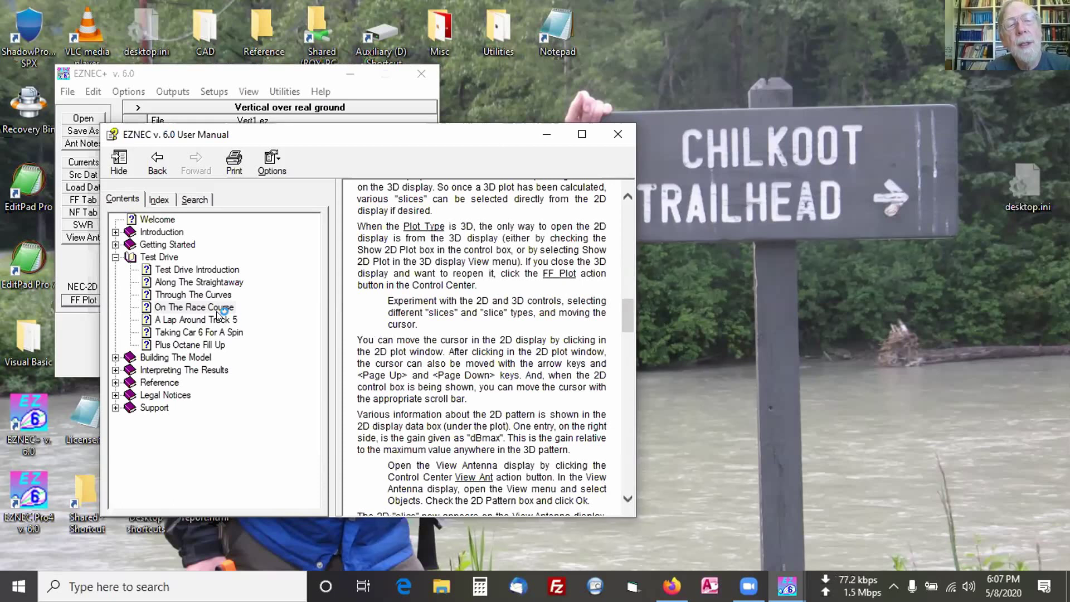
Step: Read A Lap Around Track 5, down to the 4 Square L Network Feed example
click(216, 320)
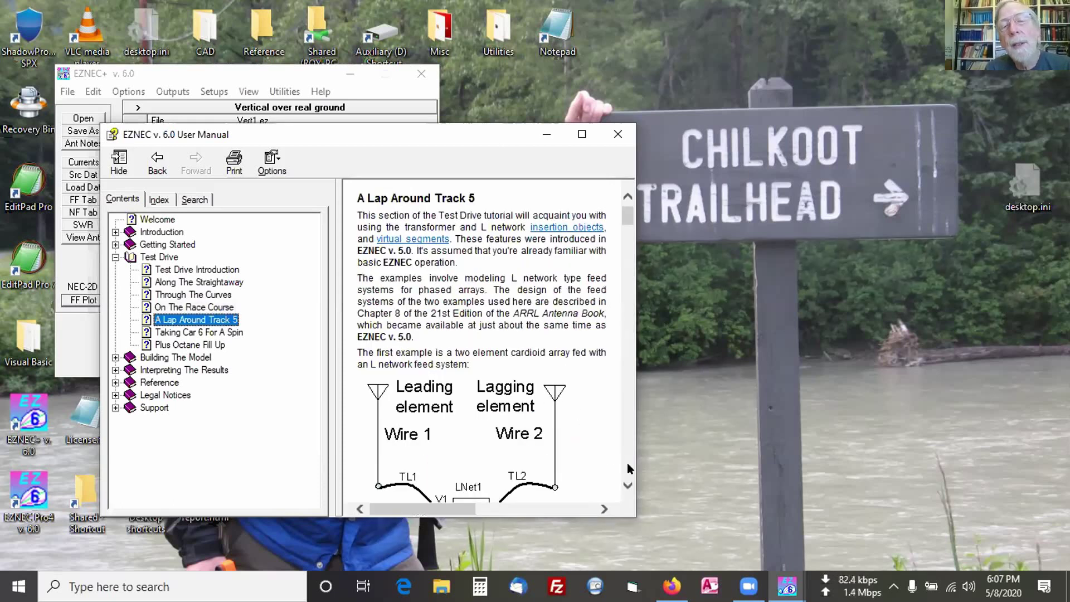
scroll(631, 463, down, 8)
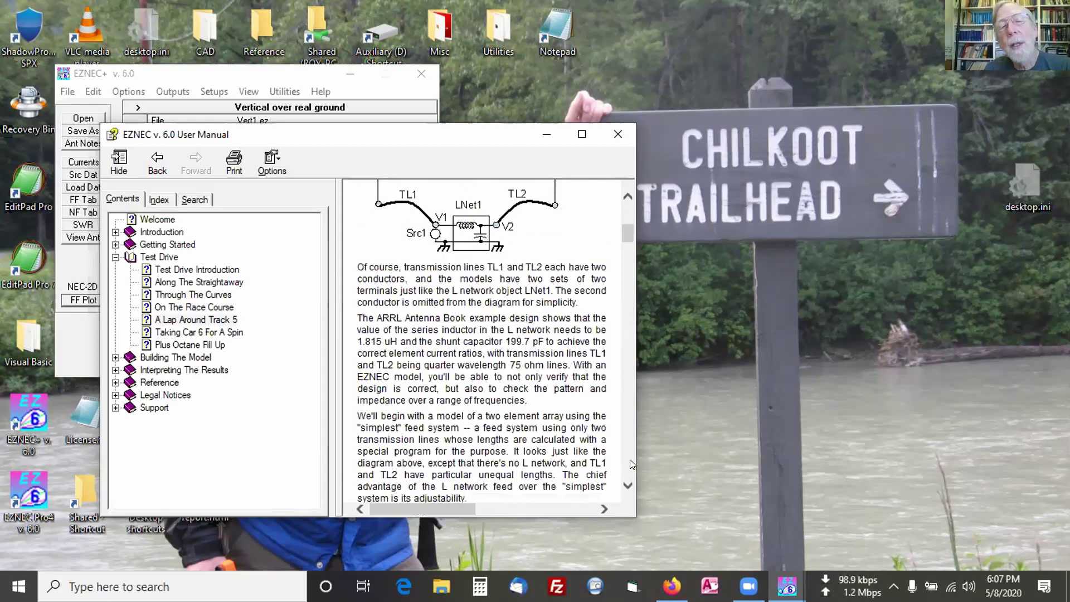
scroll(631, 464, down, 6)
scroll(631, 464, down, 6)
scroll(631, 464, down, 6)
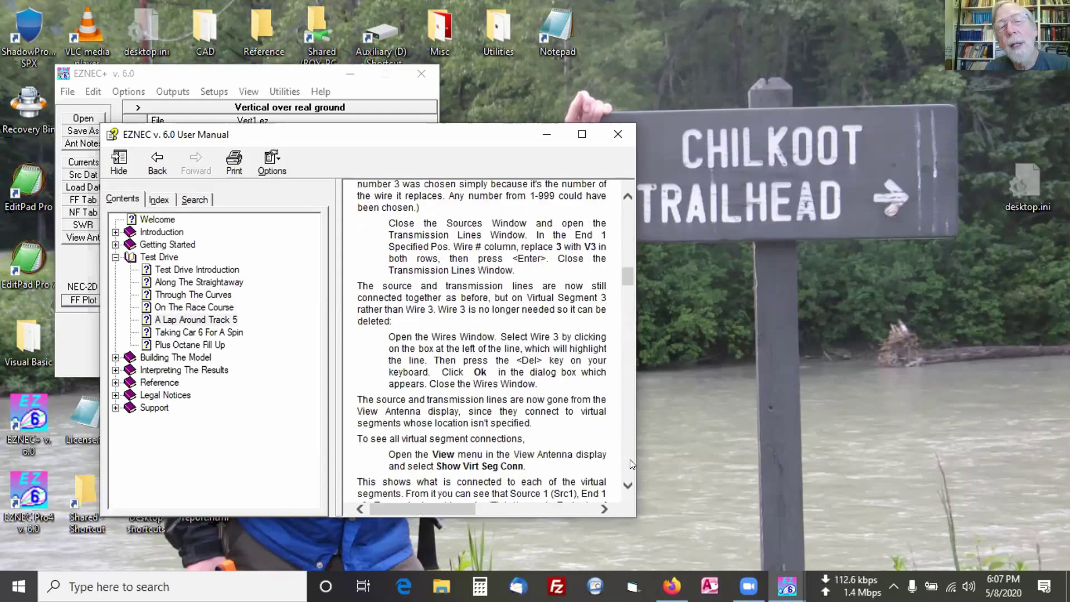
scroll(630, 464, down, 6)
scroll(630, 463, down, 5)
scroll(631, 464, down, 5)
scroll(631, 464, down, 5)
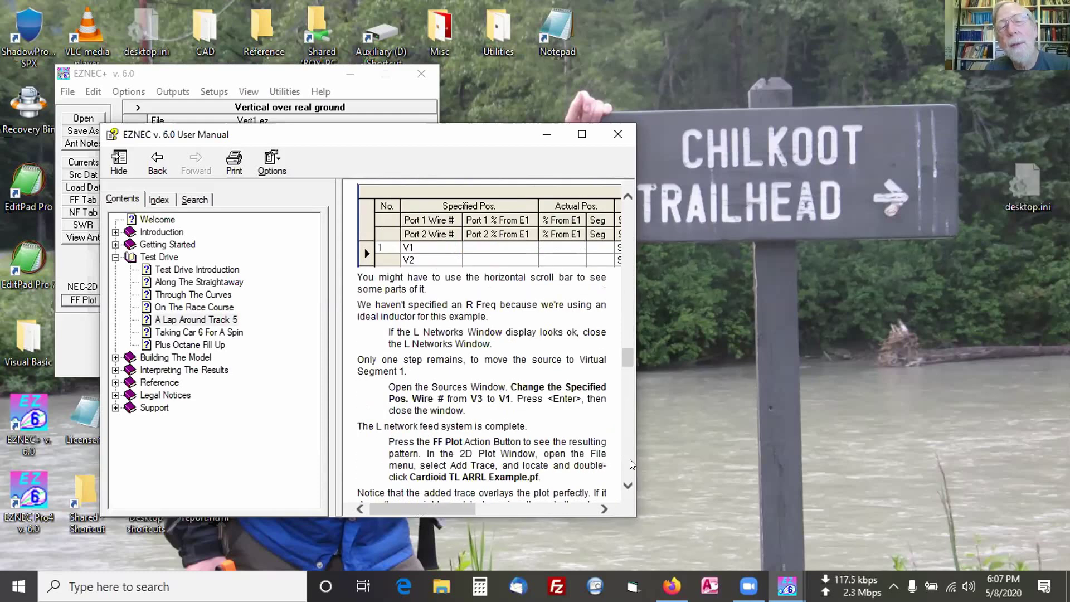
scroll(631, 464, down, 5)
scroll(631, 464, down, 1)
scroll(631, 463, down, 5)
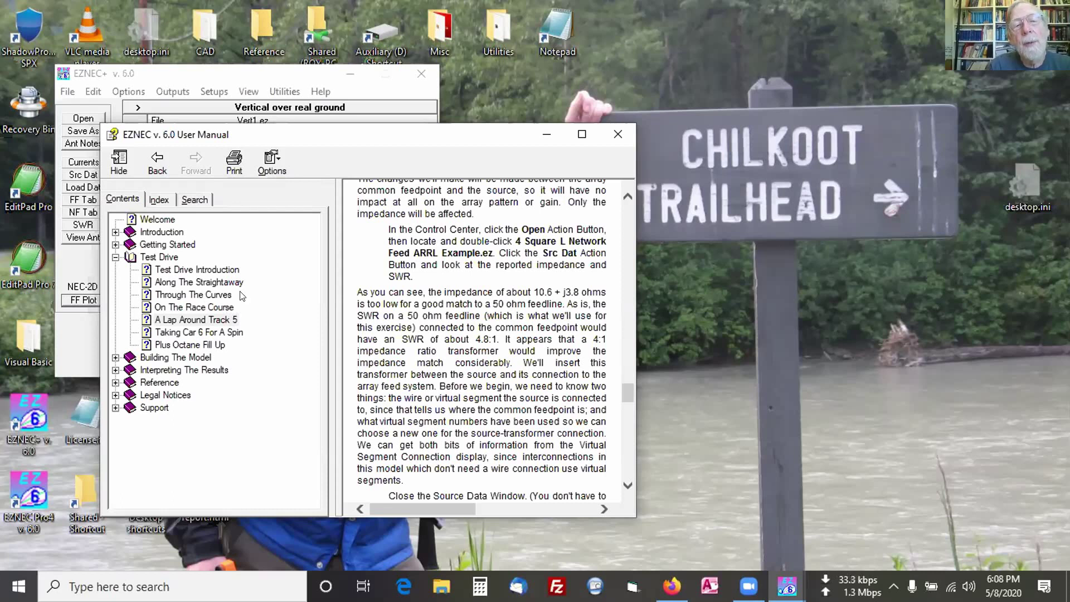
Step: Go back to the Test Drive Introduction page describing the 20-meter dipole example
click(278, 272)
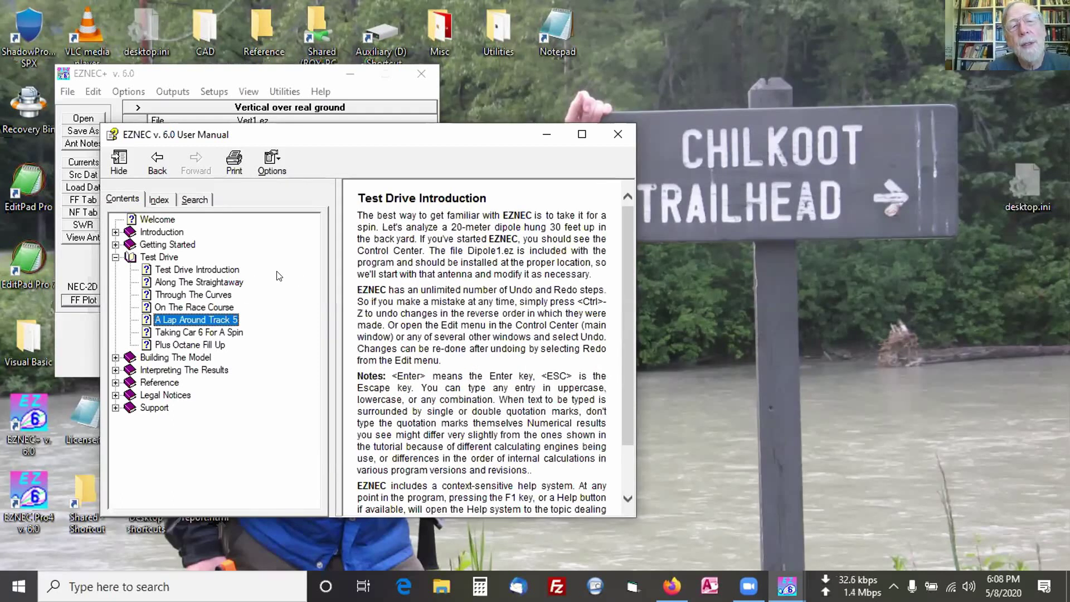